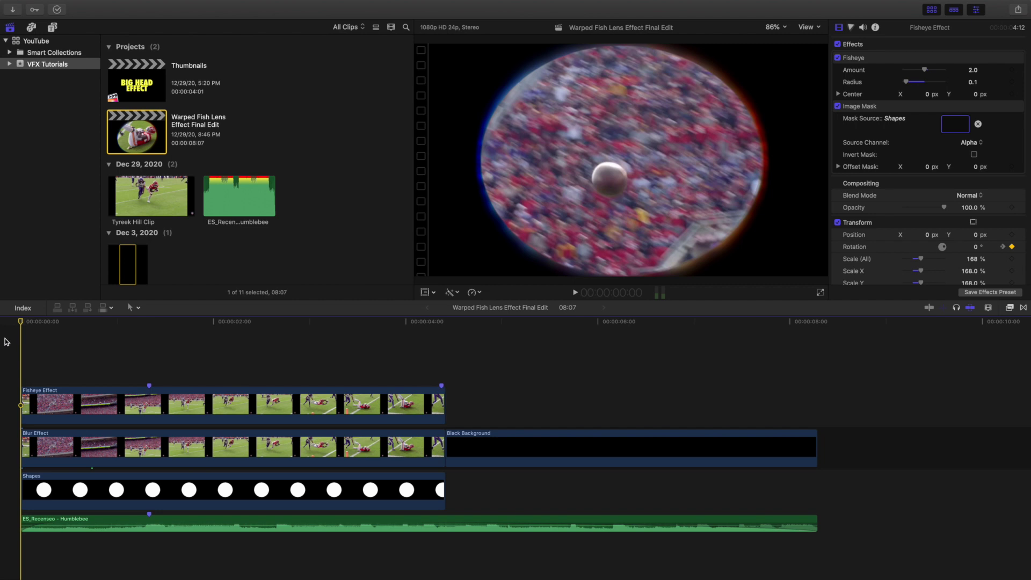
Play the finished effect from the start, then select the Blur Effect clip to show its Image Mask, Focus and Prism
key("space")
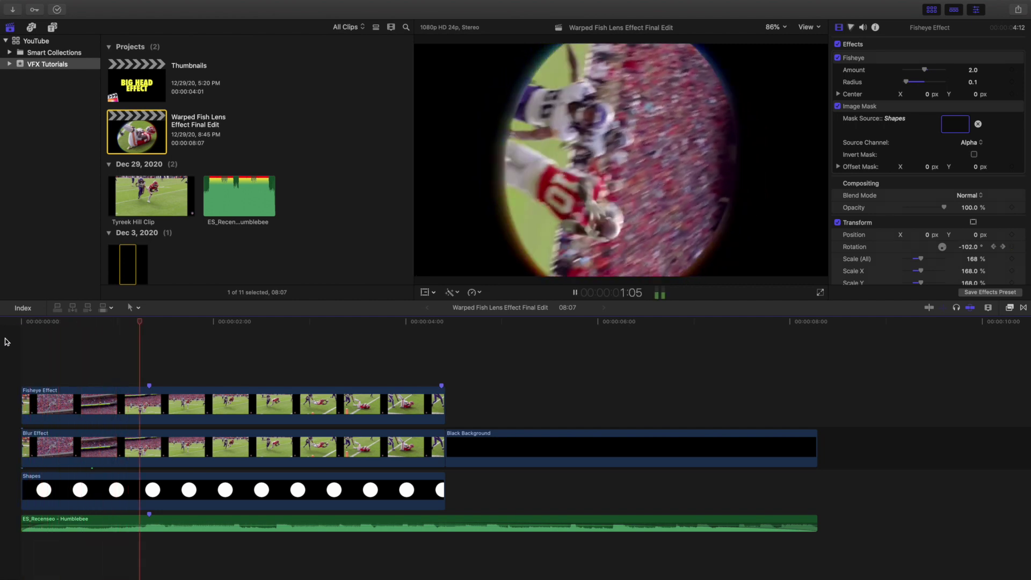
key("Home")
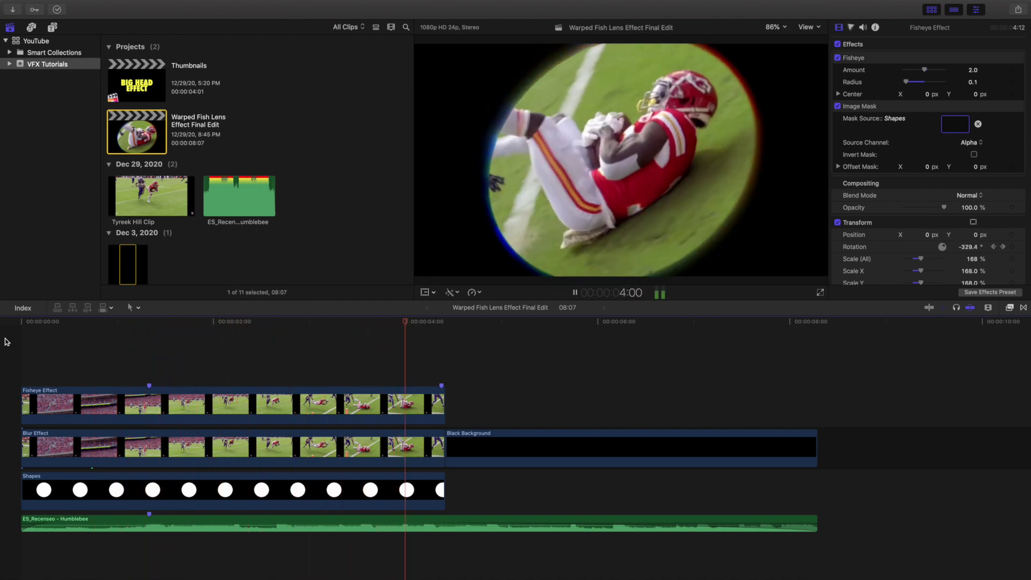
key("space")
key("Home")
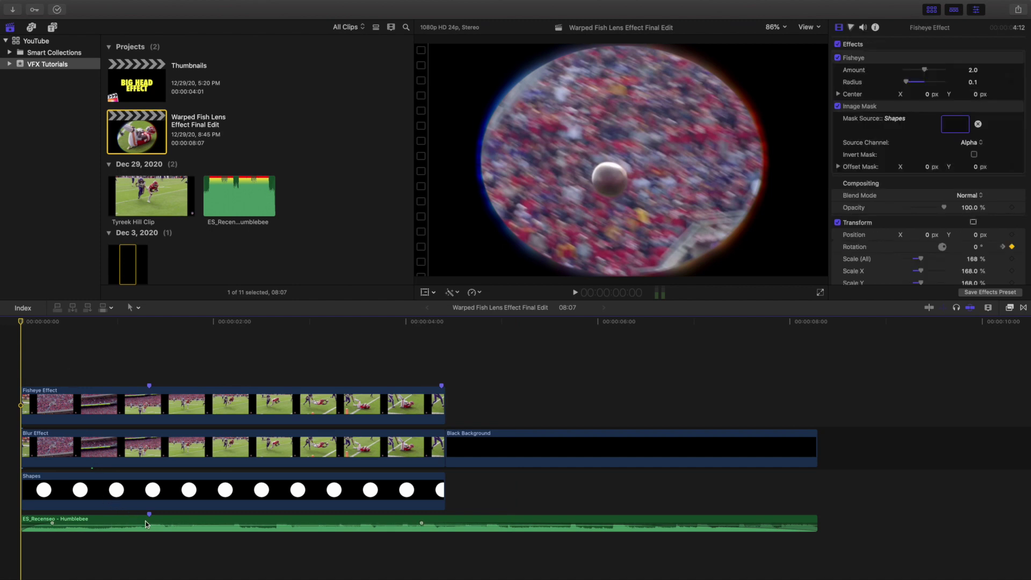
left_click(164, 524)
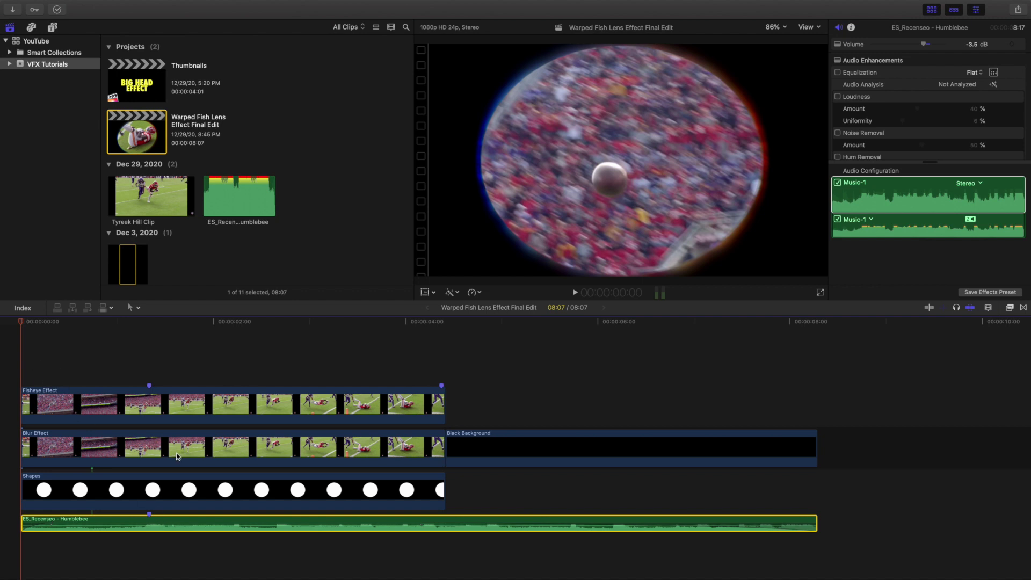
left_click(140, 440)
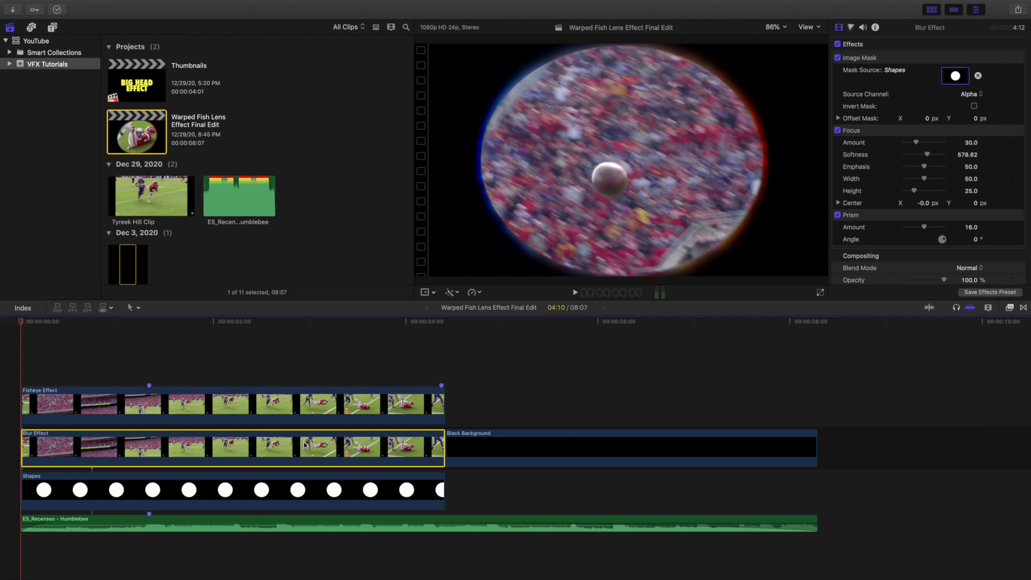
Browse the installed generators down to Shapes, then return to the library and reselect the Blur Effect clip
left_click(53, 27)
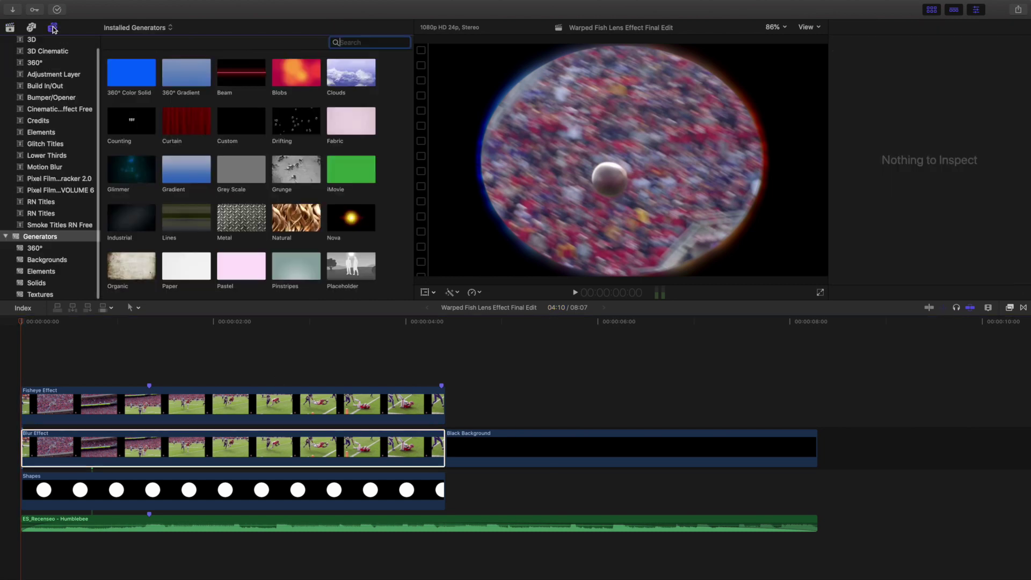
scroll(194, 204, "down", 4)
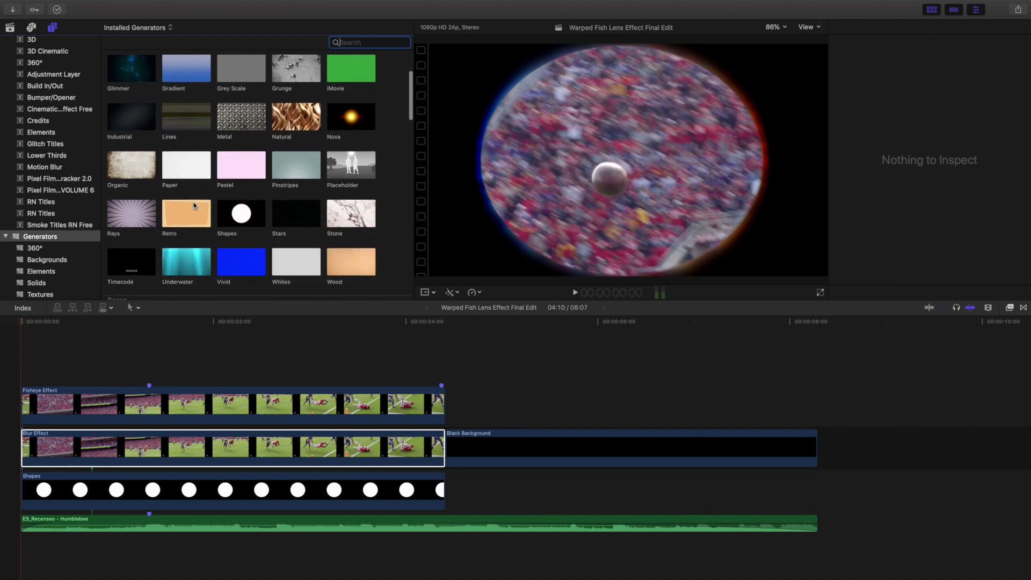
scroll(193, 204, "down", 2)
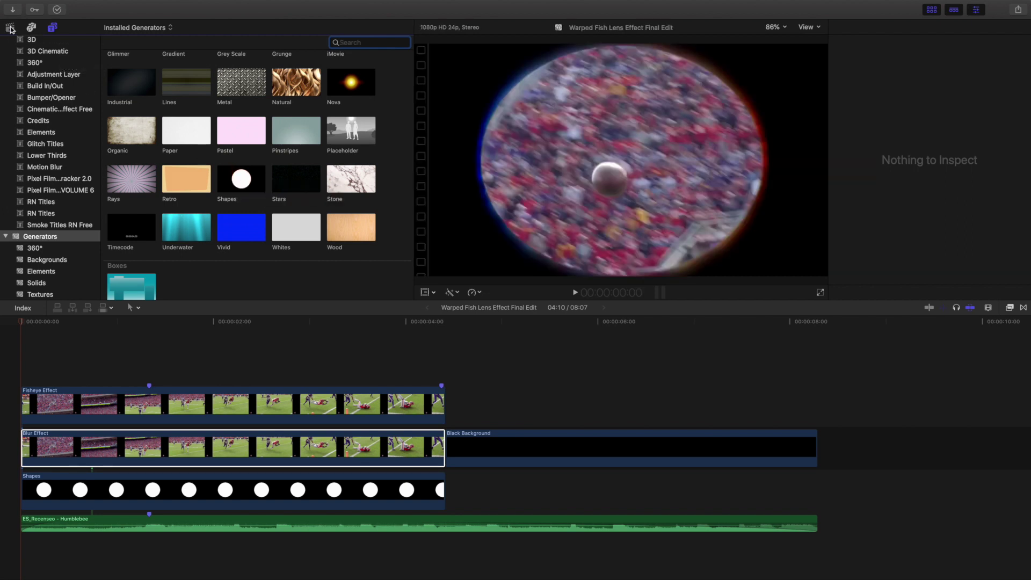
left_click(9, 28)
left_click(139, 450)
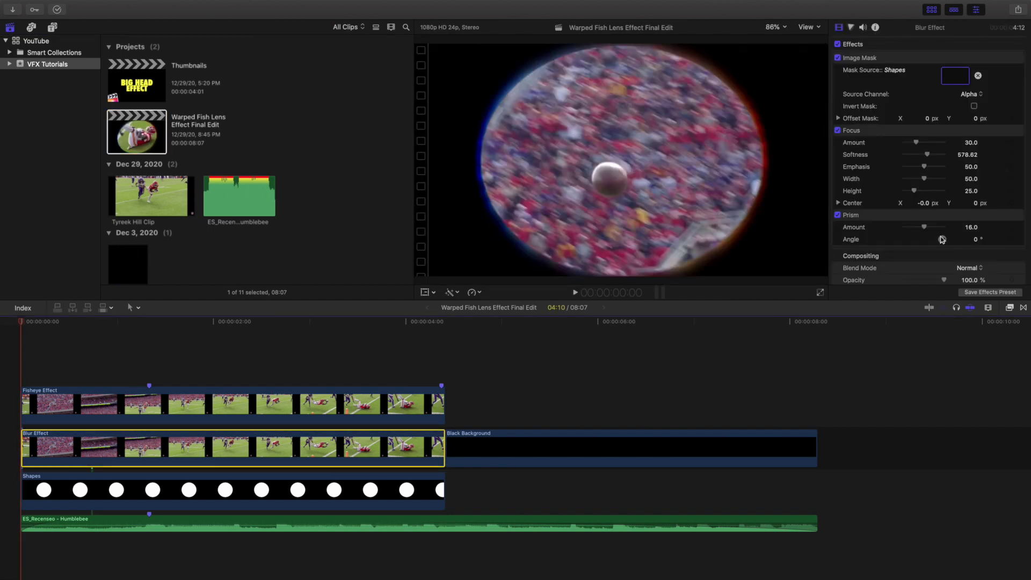
Look up the Masks effects category, then select the Blur Effect clip's Shapes-based Image Mask
left_click(1009, 308)
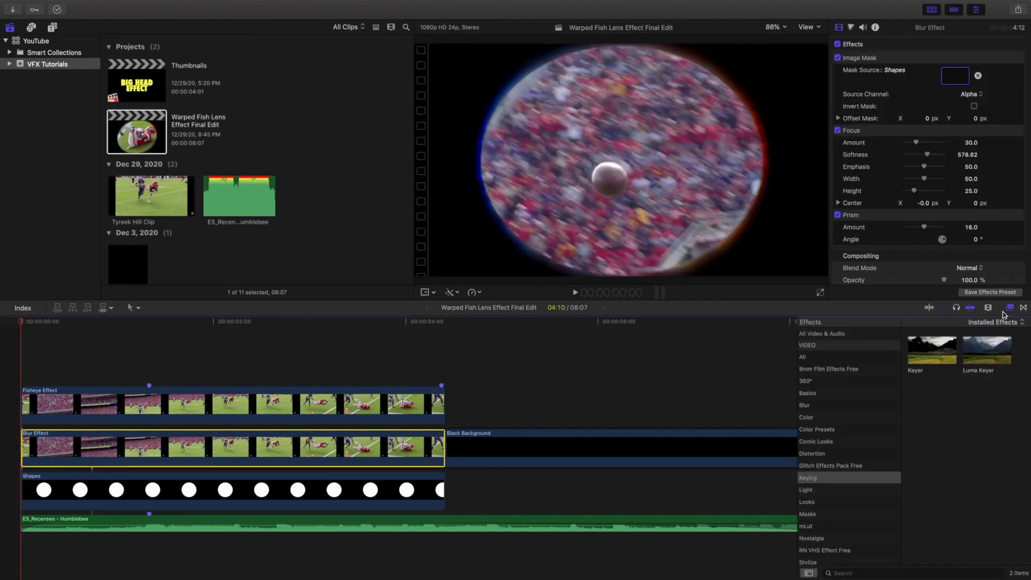
left_click(812, 515)
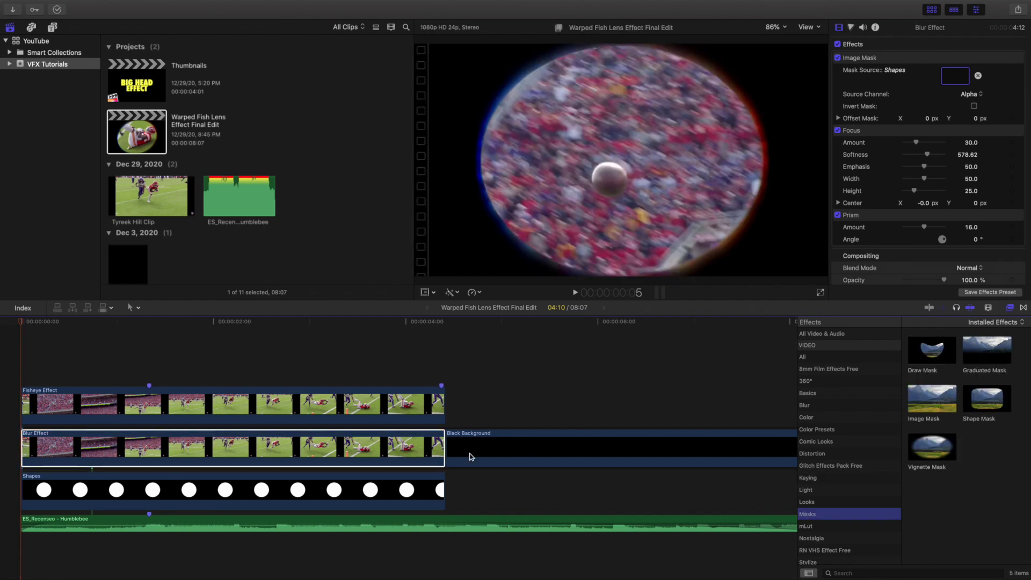
left_click(1009, 308)
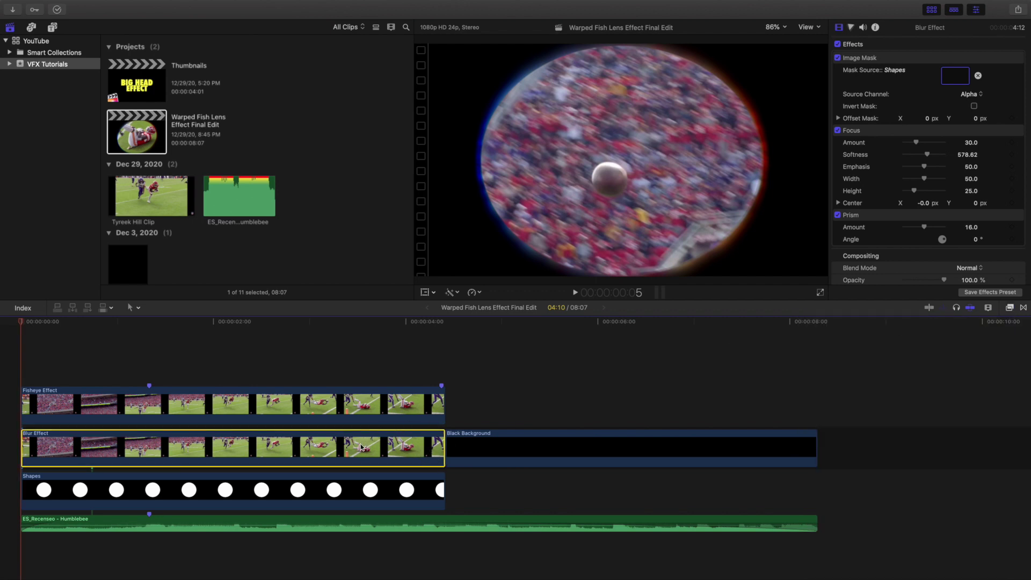
left_click(888, 59)
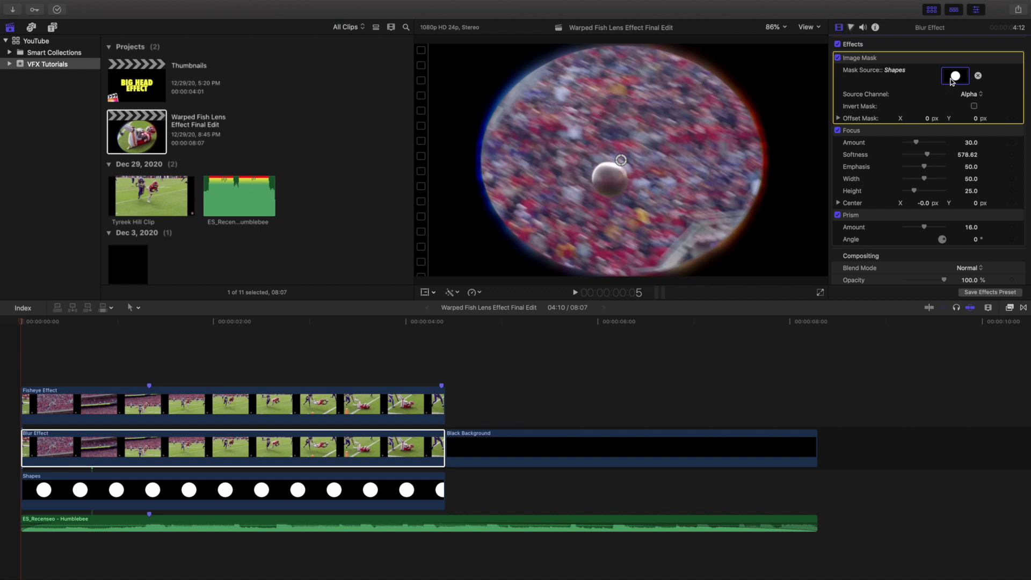
Select the Shapes clip to show its white-filled circle, no outline and 75% drop shadow
left_click(268, 494)
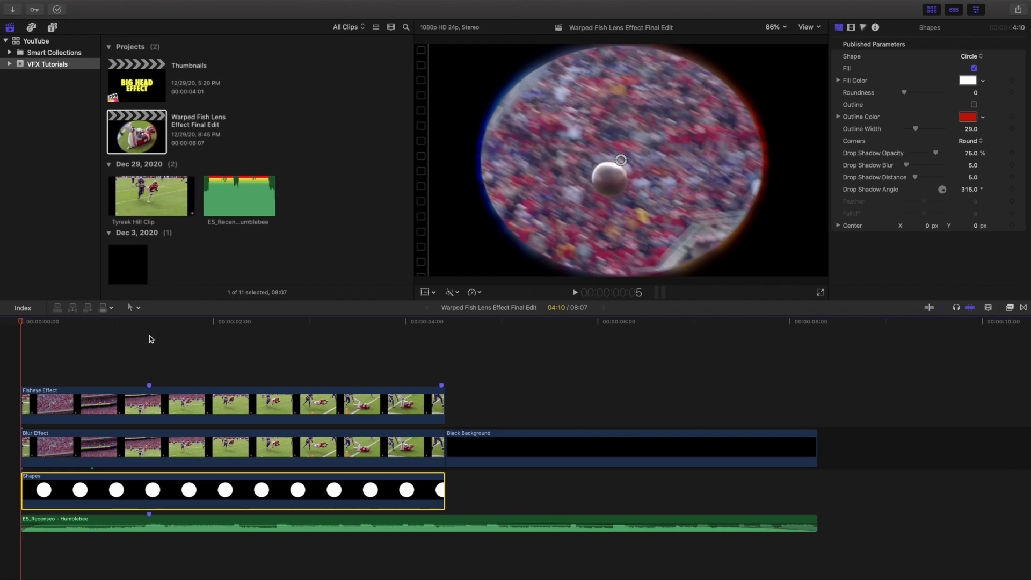
Reselect the Blur Effect clip and scroll its settings down toward Transform
left_click(192, 445)
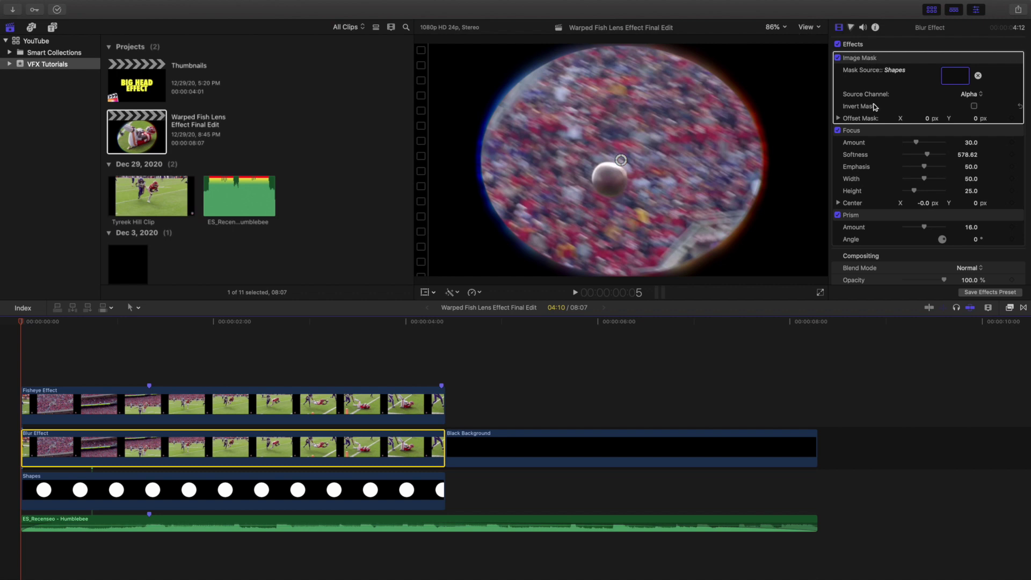
scroll(873, 105, "down", 2)
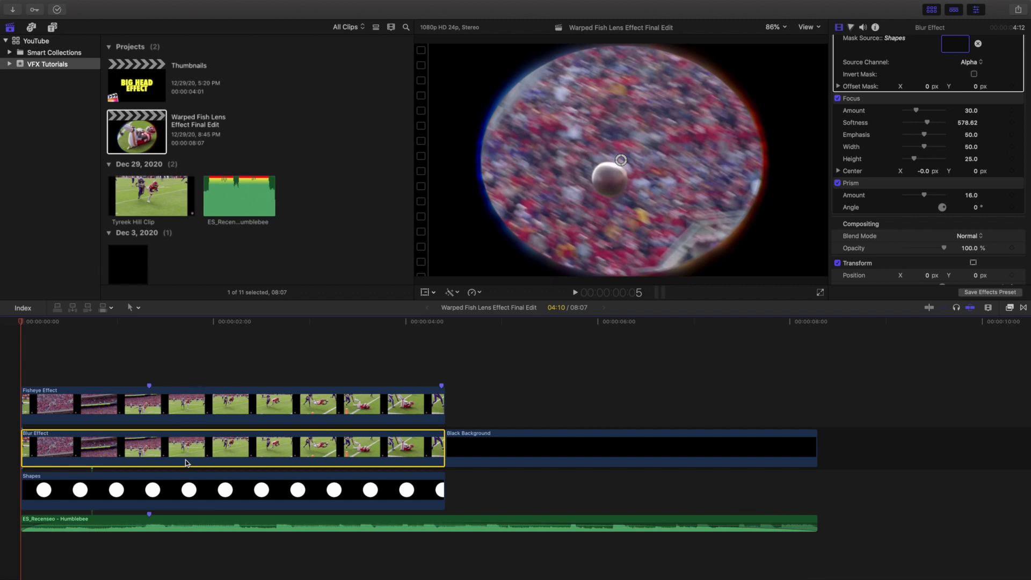
Turn the Blur Effect clip's Focus and Prism off and back on to compare the background
left_click(872, 110)
left_click(871, 189)
scroll(861, 115, "up", 2)
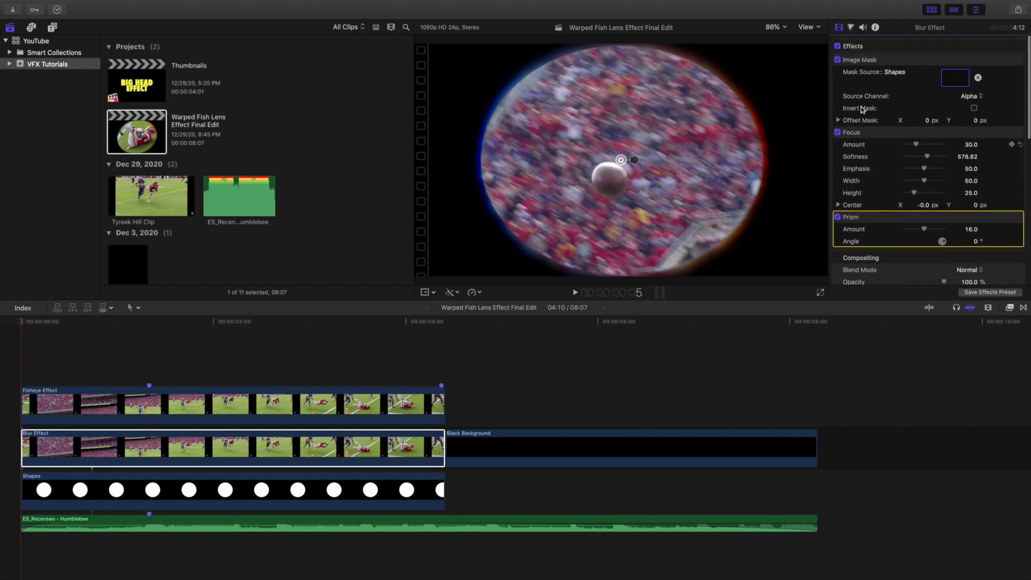
left_click(877, 61)
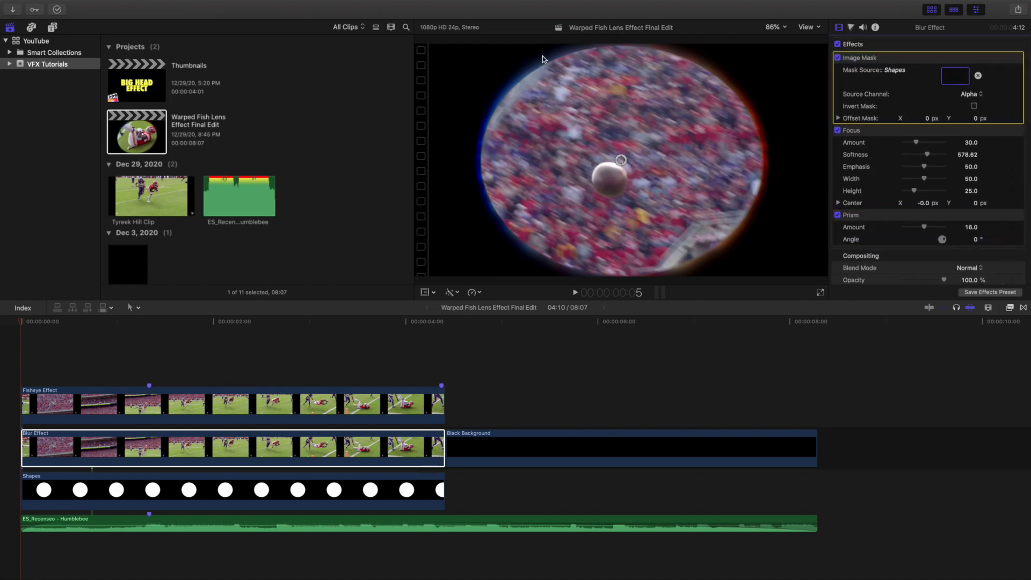
left_click(837, 130)
left_click(837, 215)
left_click(838, 215)
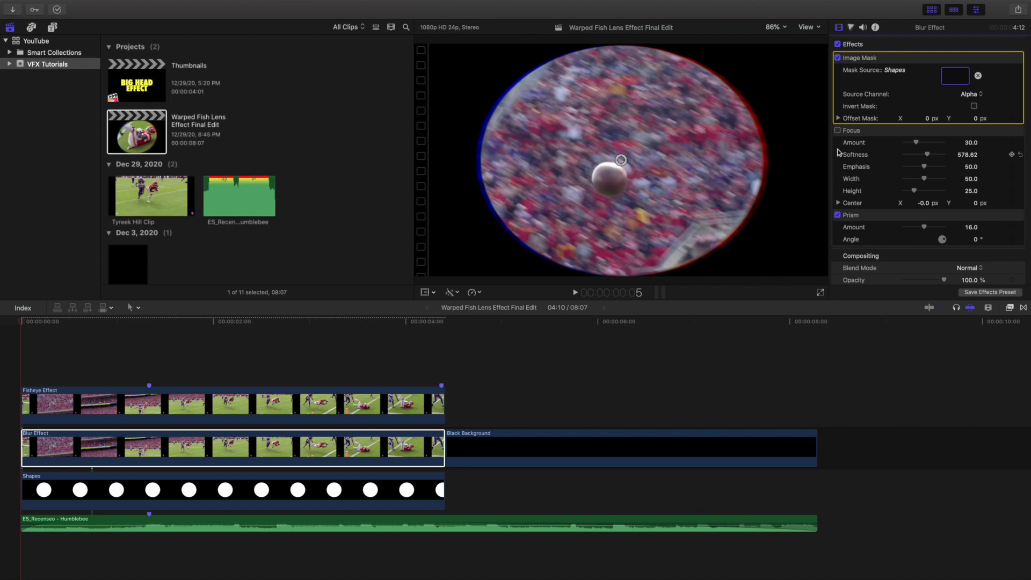
left_click(837, 131)
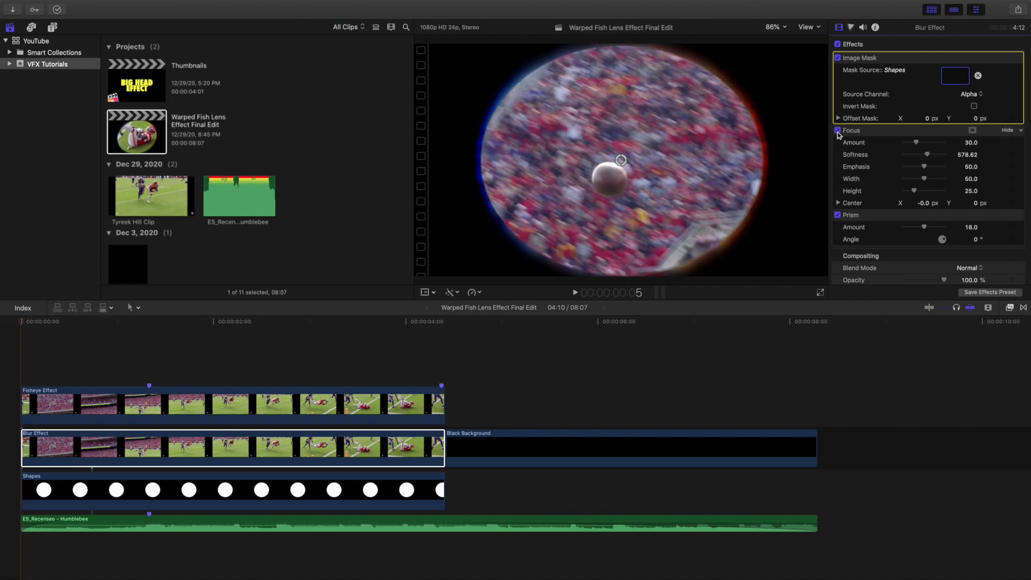
Look up the Blur effects category, then select the Fisheye Effect clip
left_click(1010, 309)
left_click(842, 405)
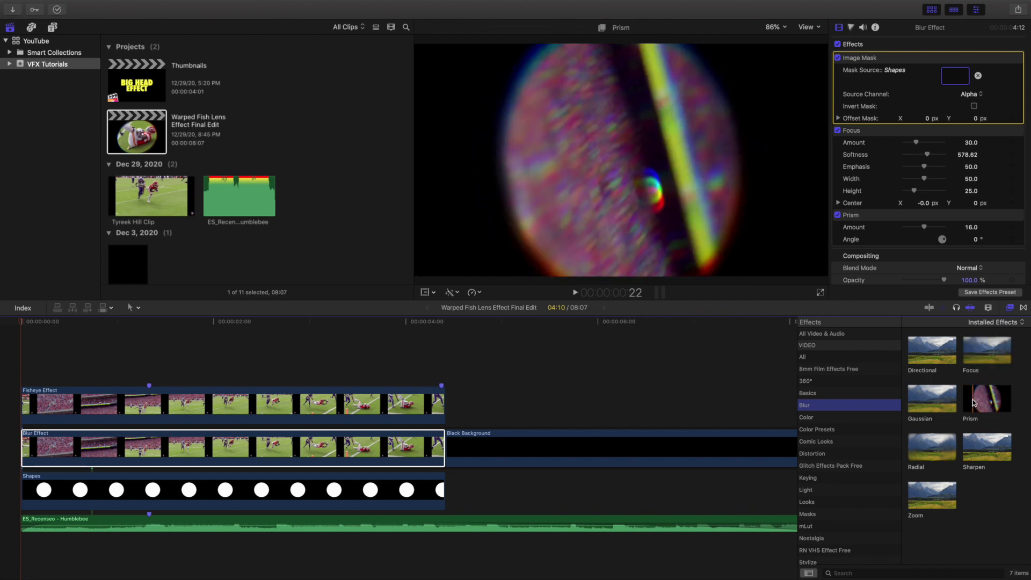
left_click(1010, 310)
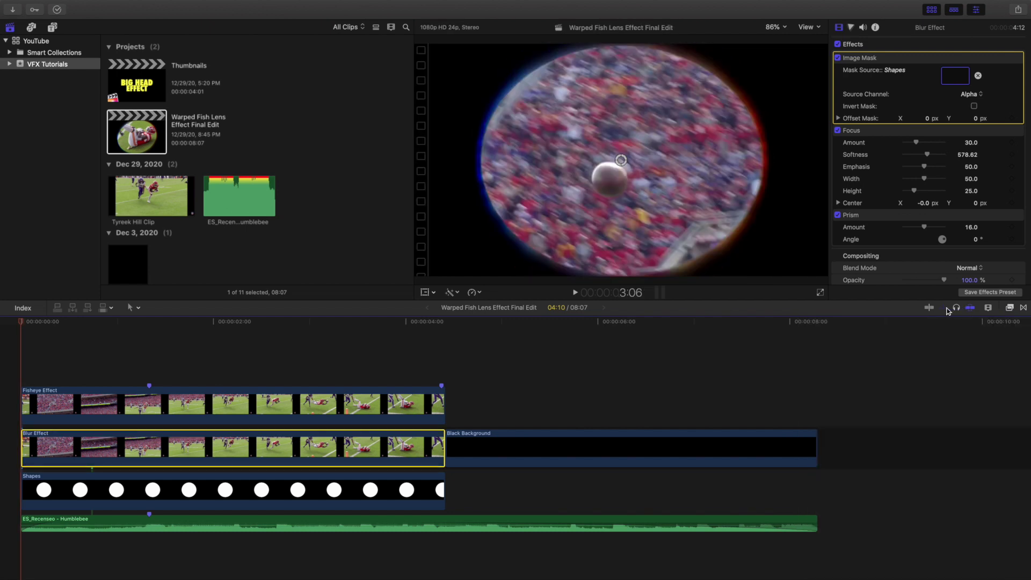
left_click(362, 407)
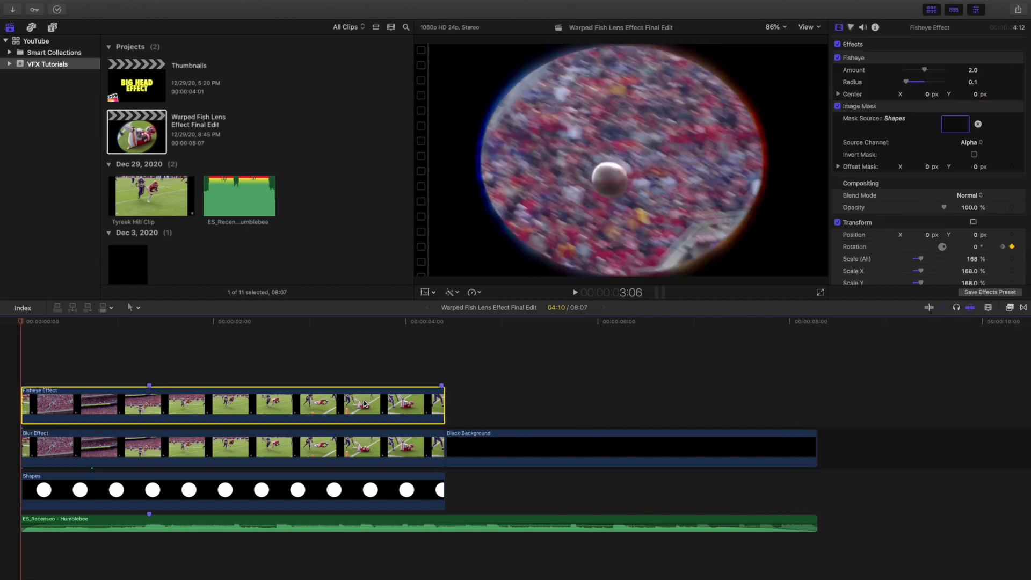
Test a negative Fisheye Amount at the catch moment, undo back to 2.0, then return to the start
left_click(865, 109)
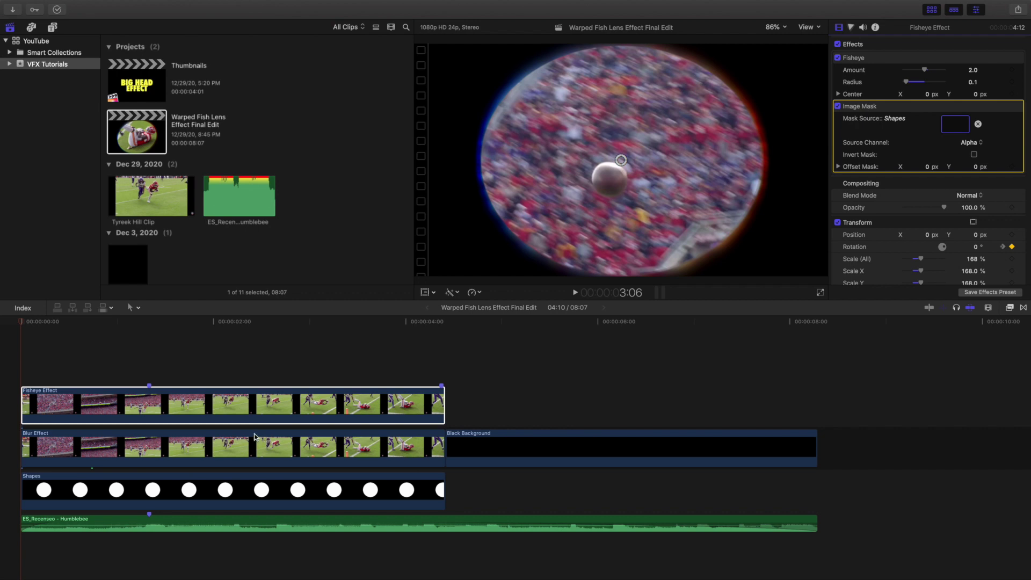
left_click(872, 56)
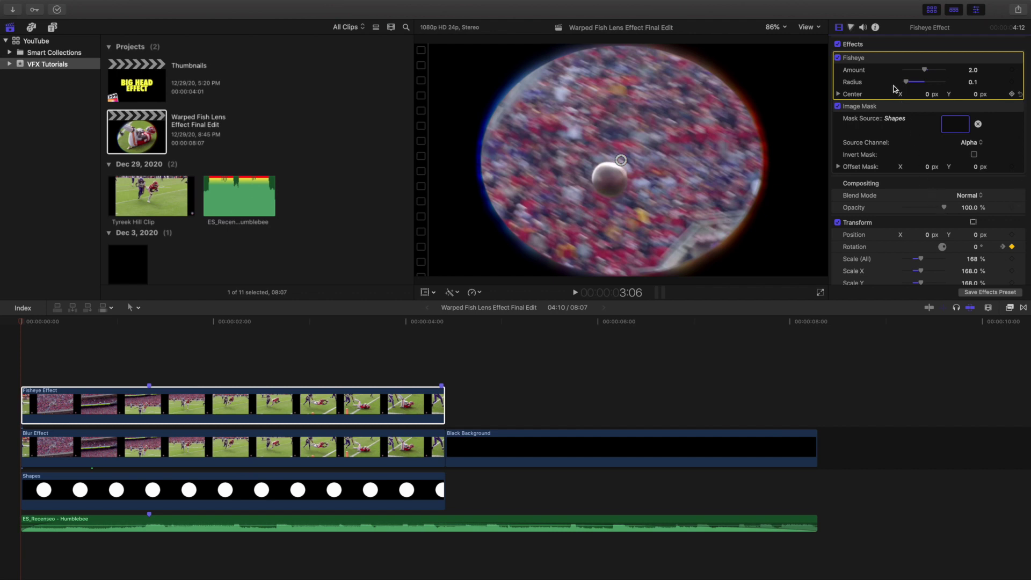
left_click(316, 352)
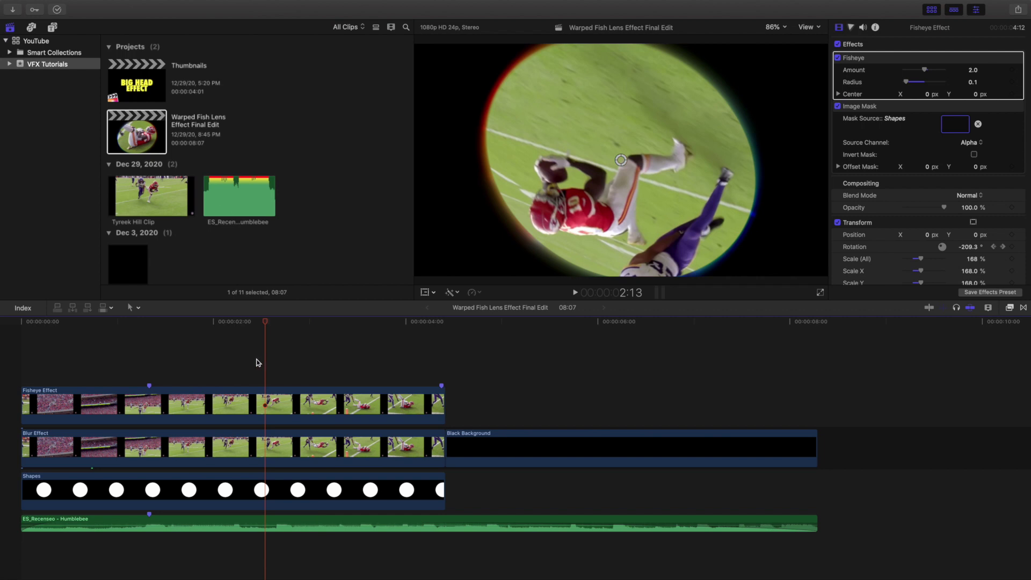
left_click_drag(925, 71, 897, 75)
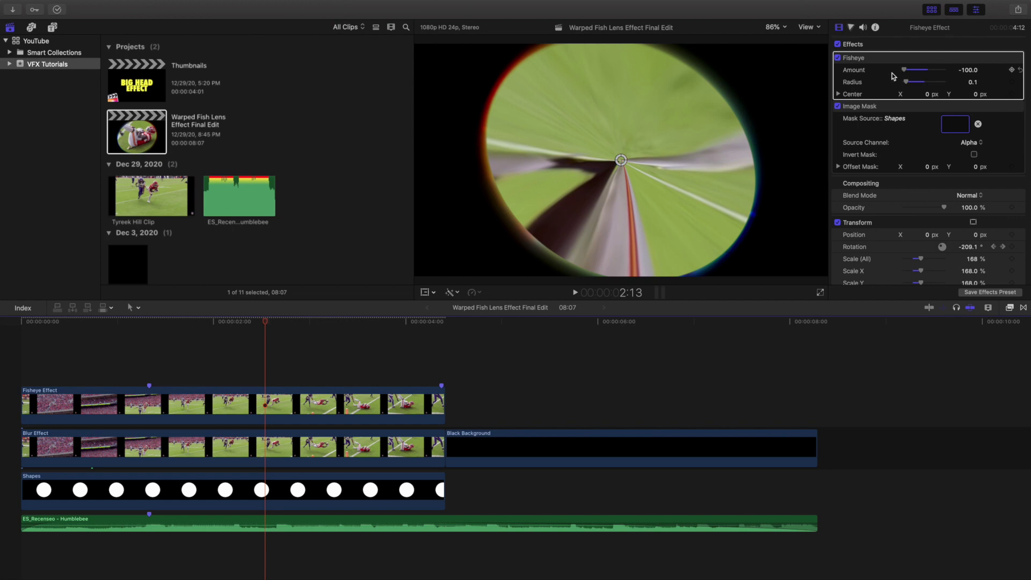
key("super+z")
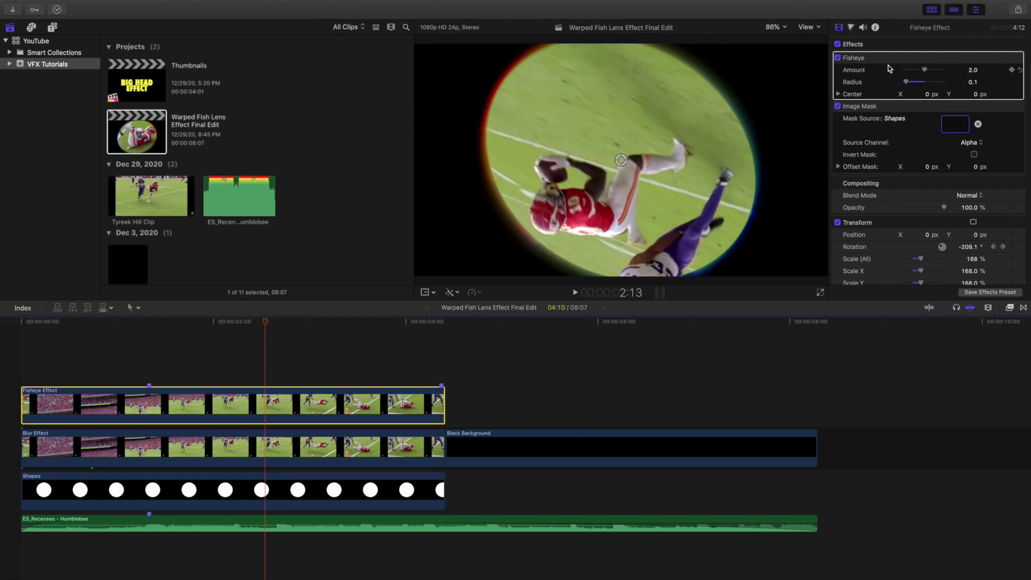
left_click(879, 58)
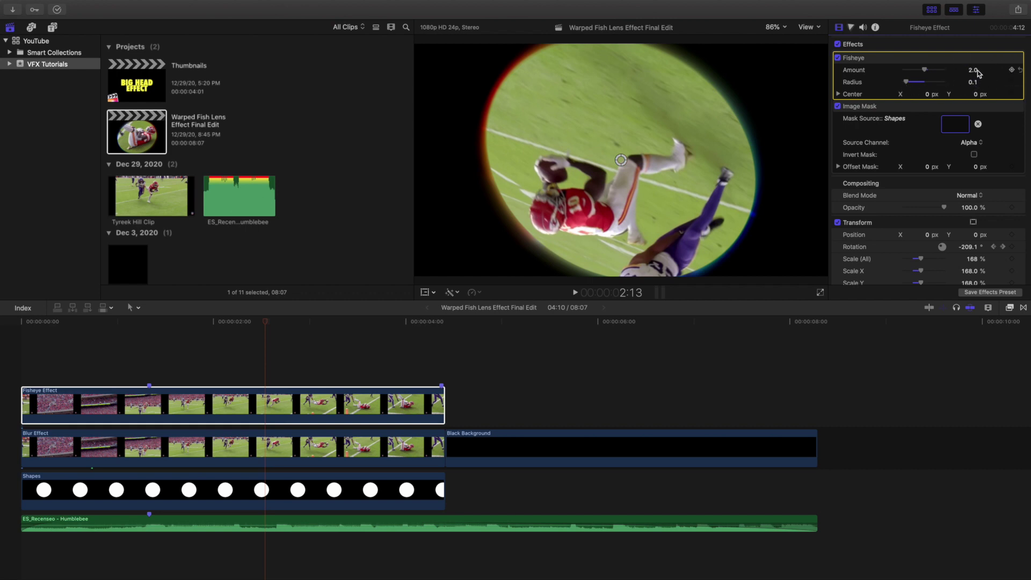
left_click(3, 344)
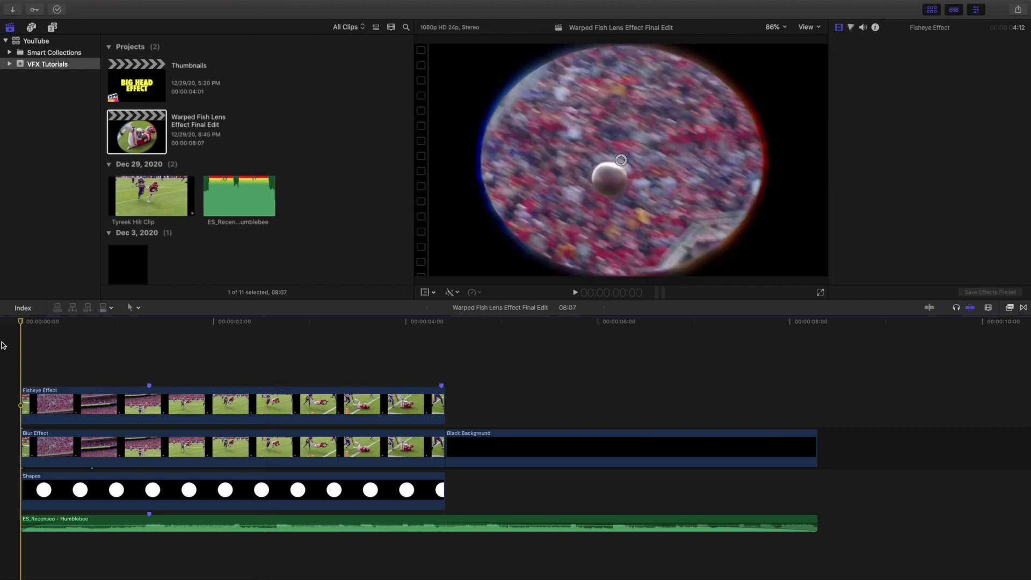
key("space")
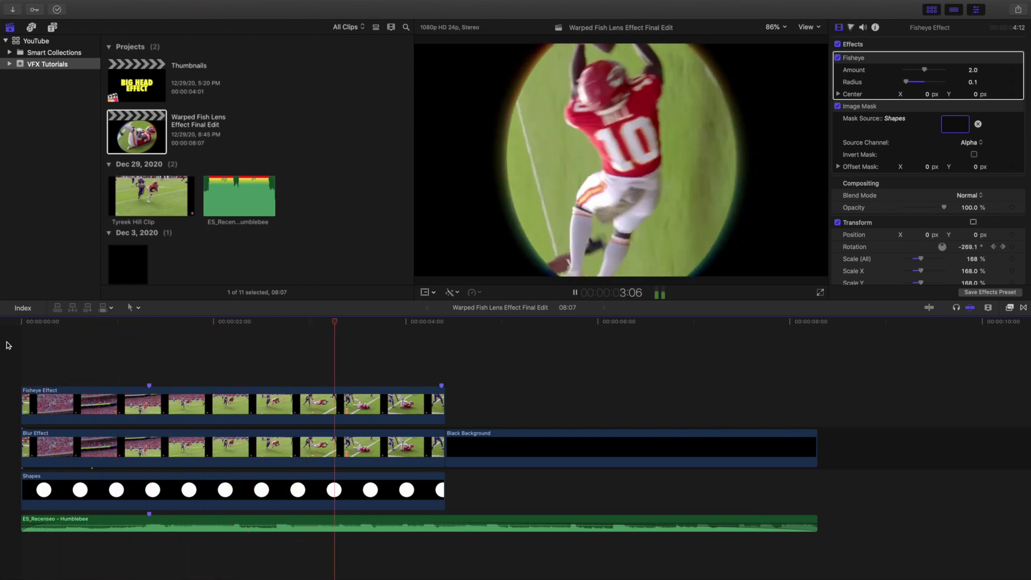
key("space")
key("Home")
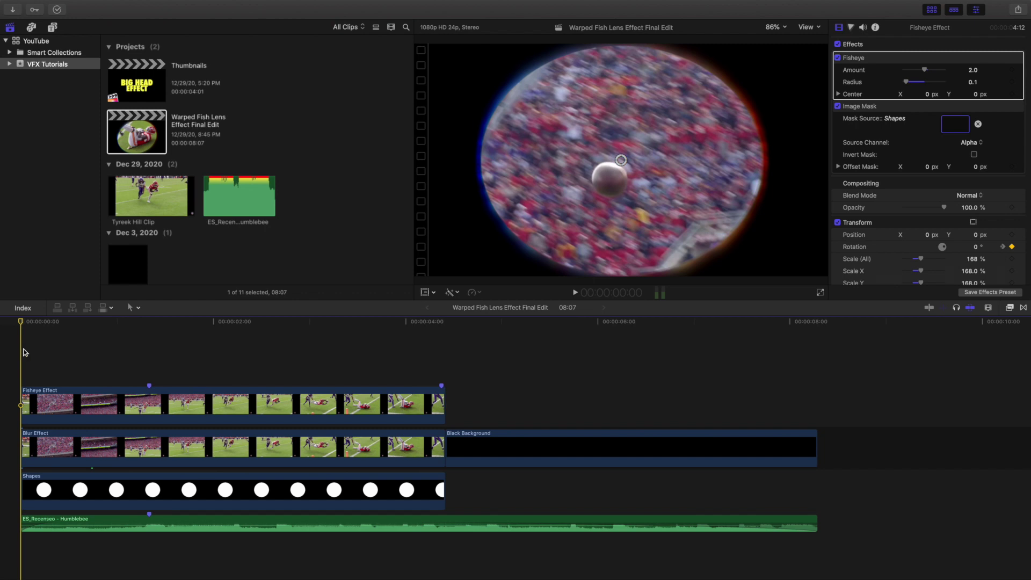
key("space")
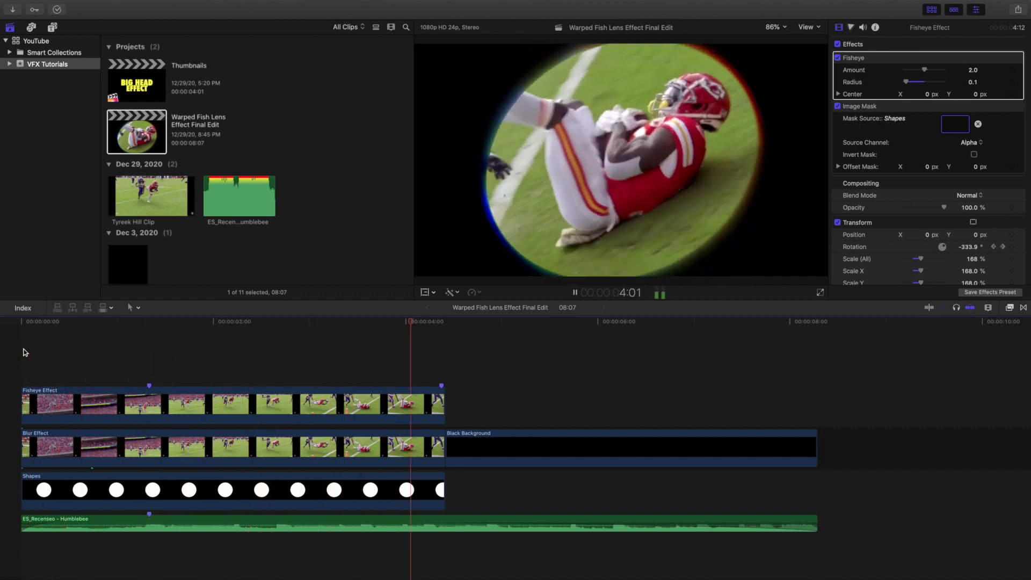
key("space")
key("Home")
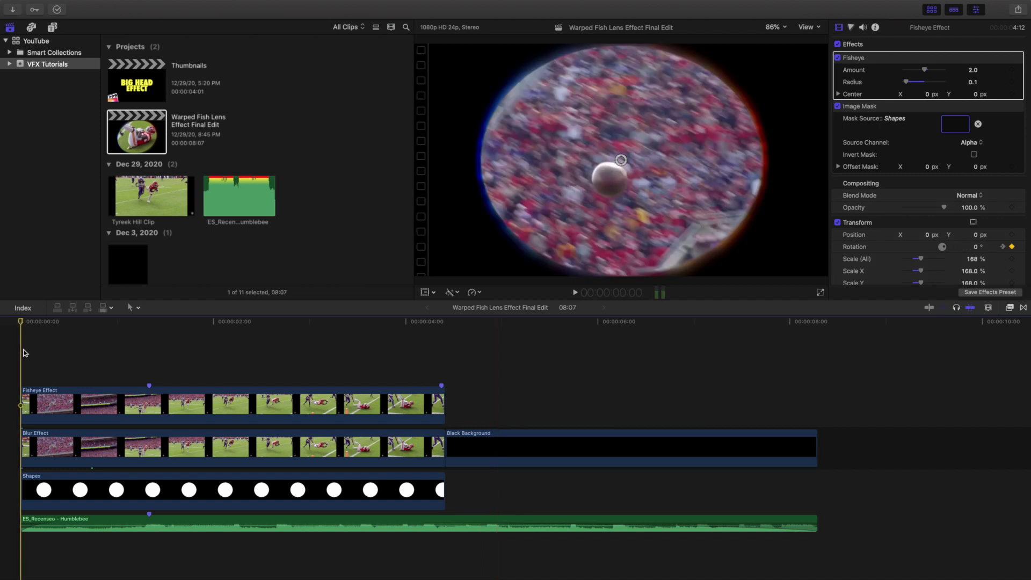
Select the Fisheye Effect clip and move to its final frame at 4:09, where rotation reads -360°
left_click(61, 405)
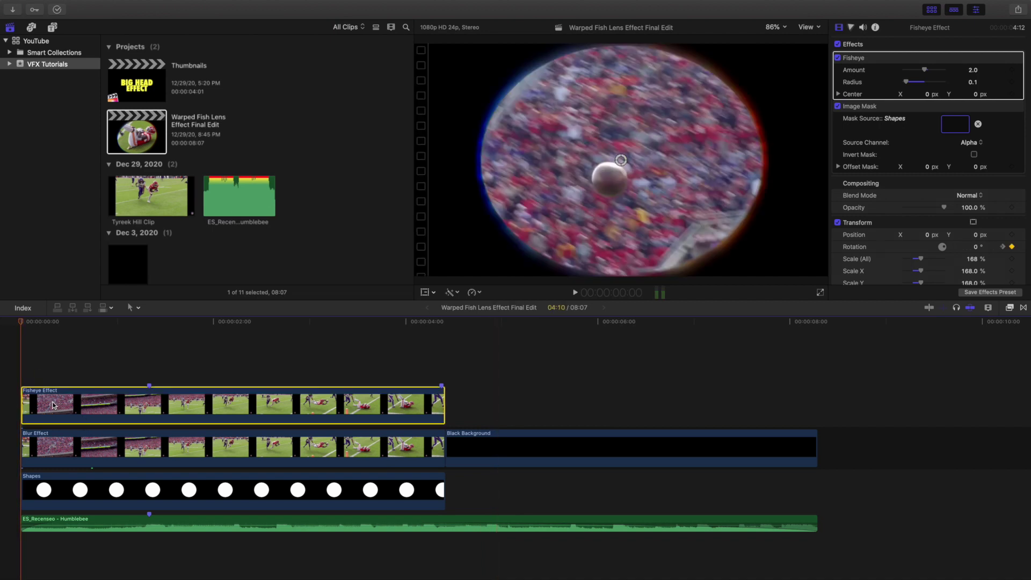
scroll(883, 275, "down", 2)
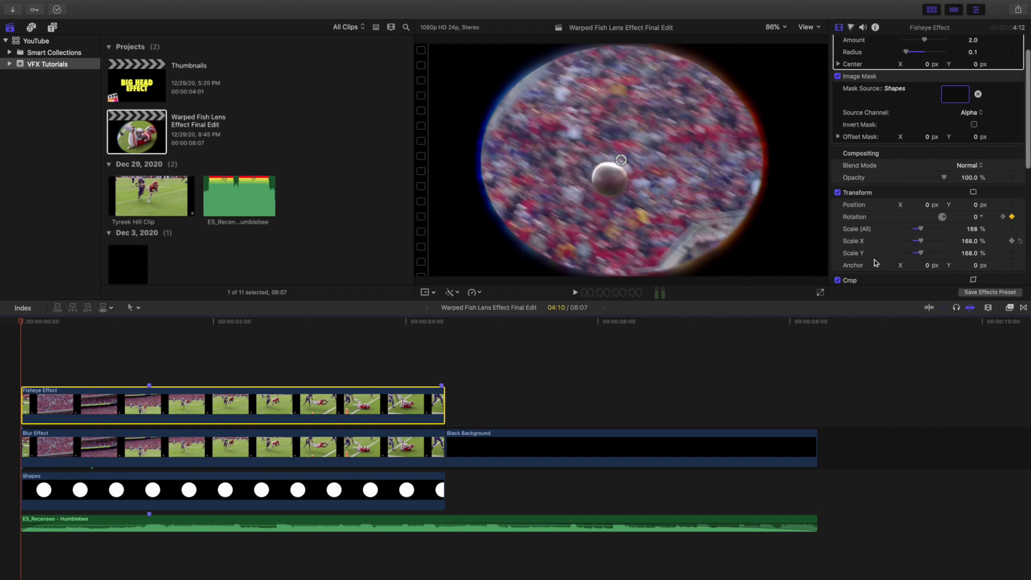
left_click(442, 367)
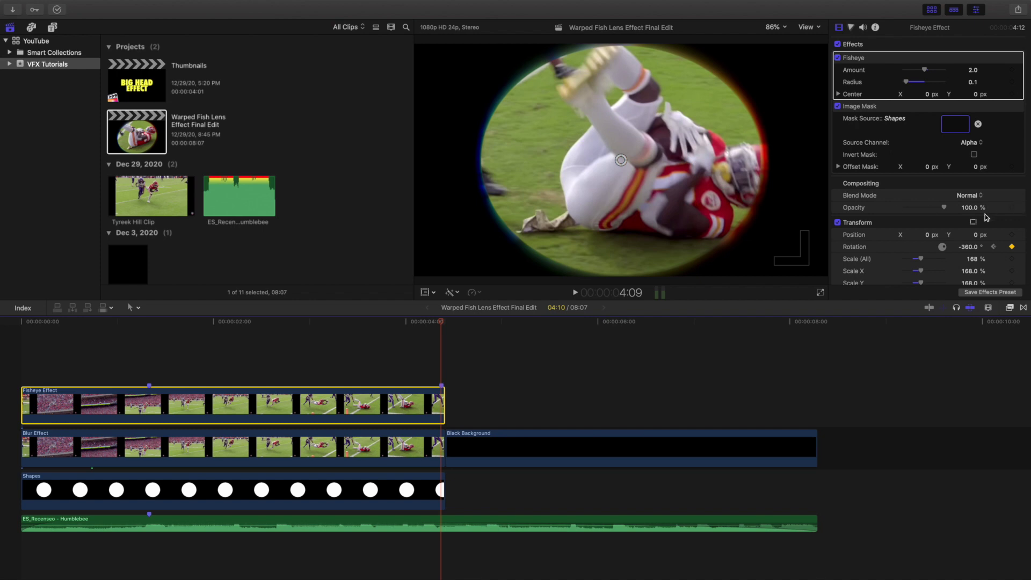
scroll(988, 220, "down", 2)
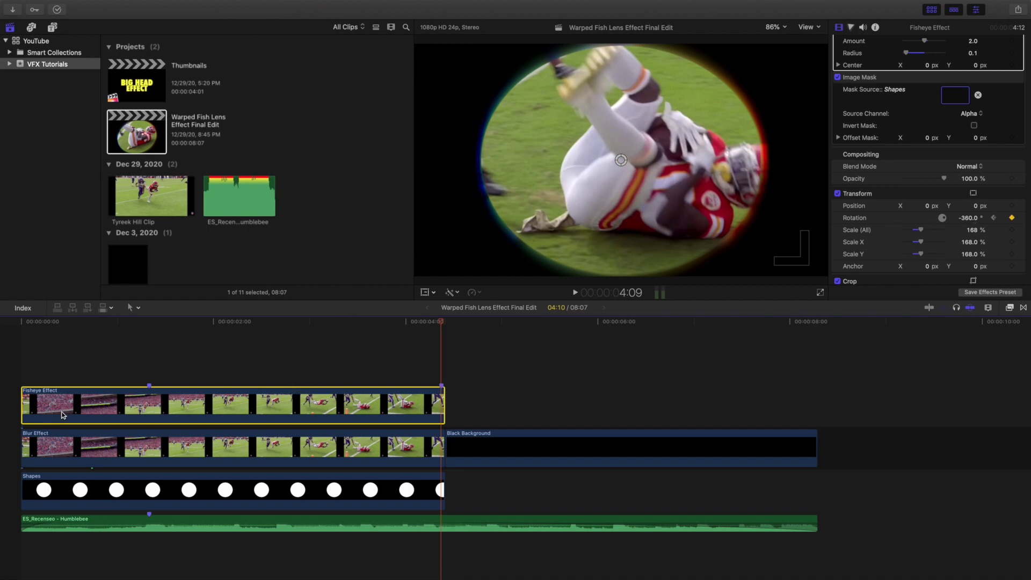
At the start, add a 0° Rotation keyframe to the Blur Effect clip
left_click(10, 369)
key("space")
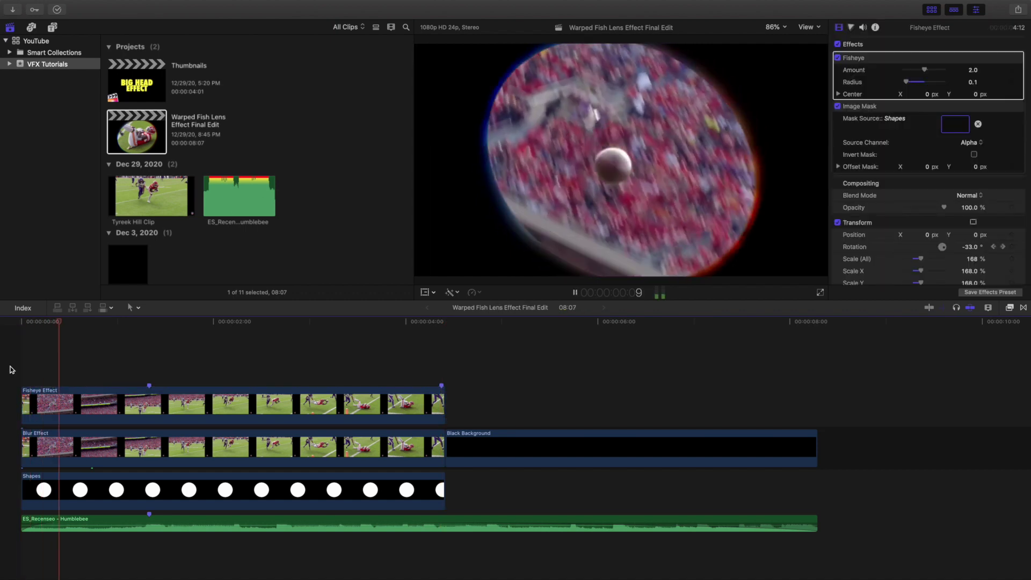
left_click(11, 369)
left_click(70, 449)
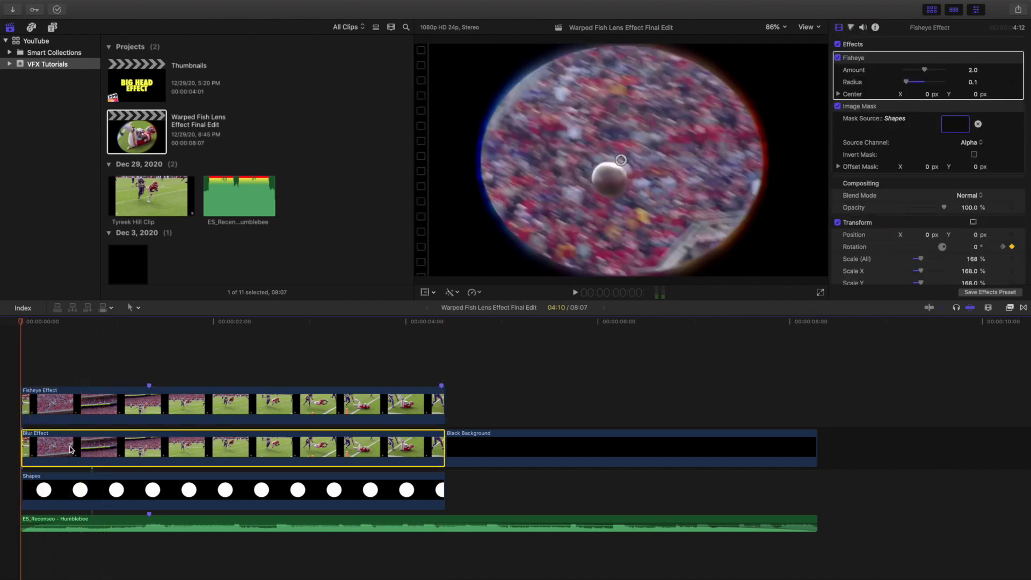
scroll(1030, 179, "down", 5)
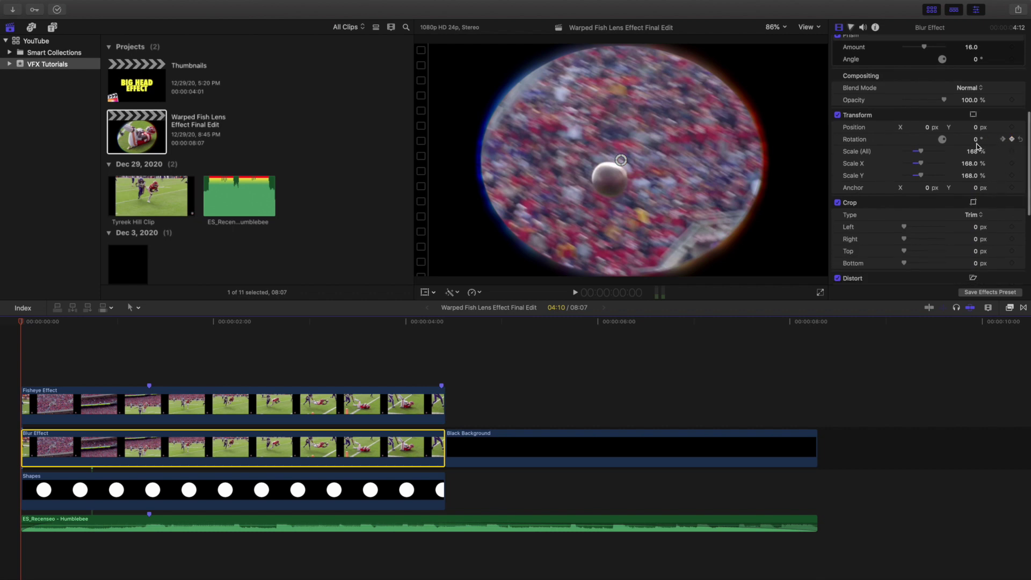
left_click(1012, 139)
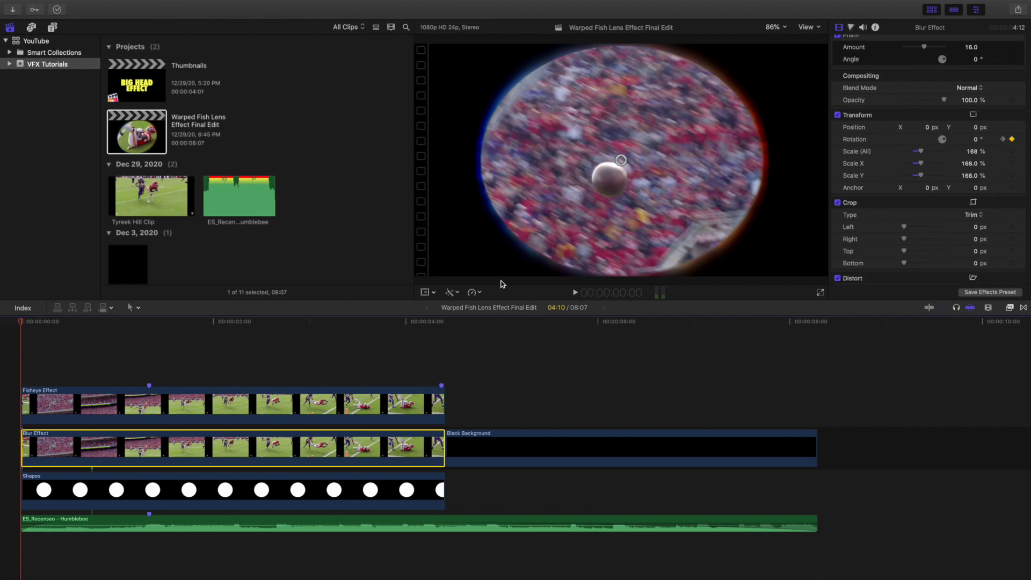
At 4:09, key the Blur Effect rotation to -360°, matching the Fisheye clip
left_click(444, 360)
key("Left")
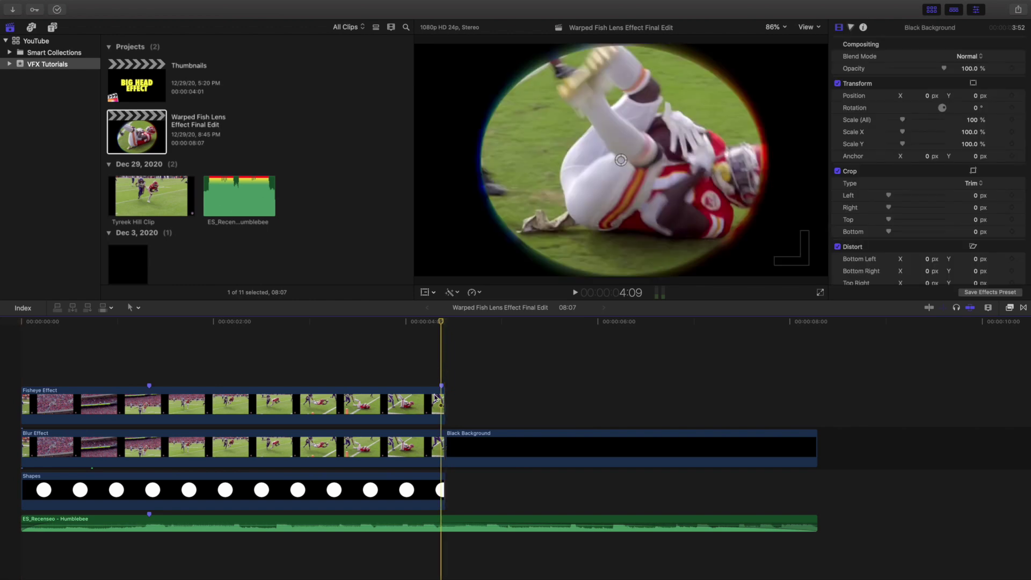
left_click(432, 440)
scroll(974, 207, "down", 5)
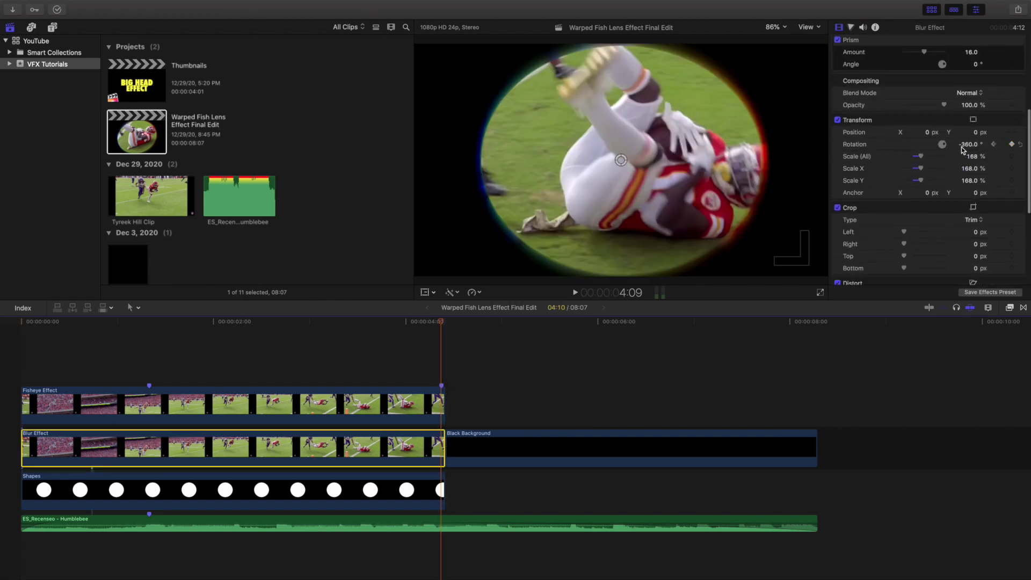
left_click(439, 402)
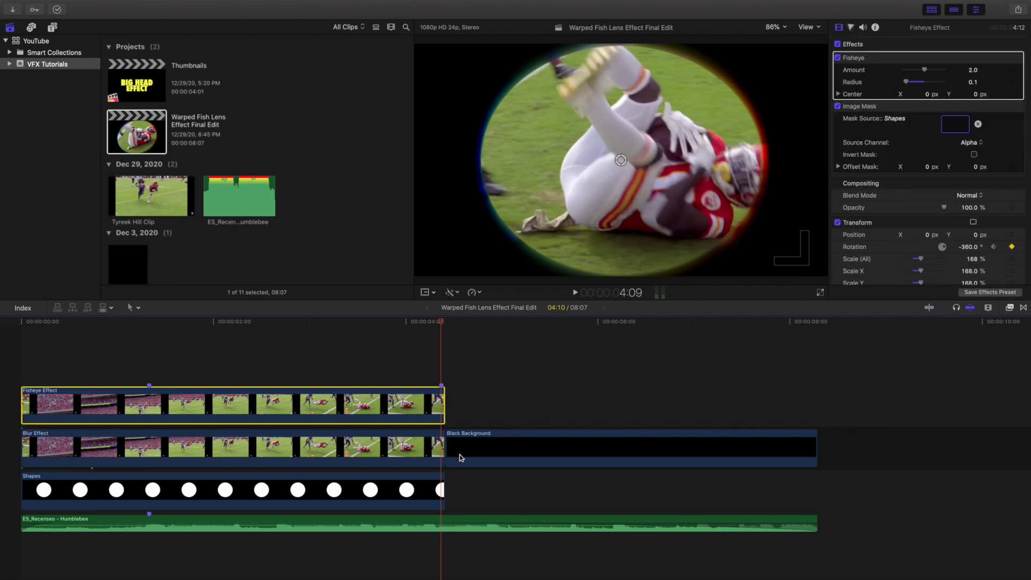
left_click(429, 441)
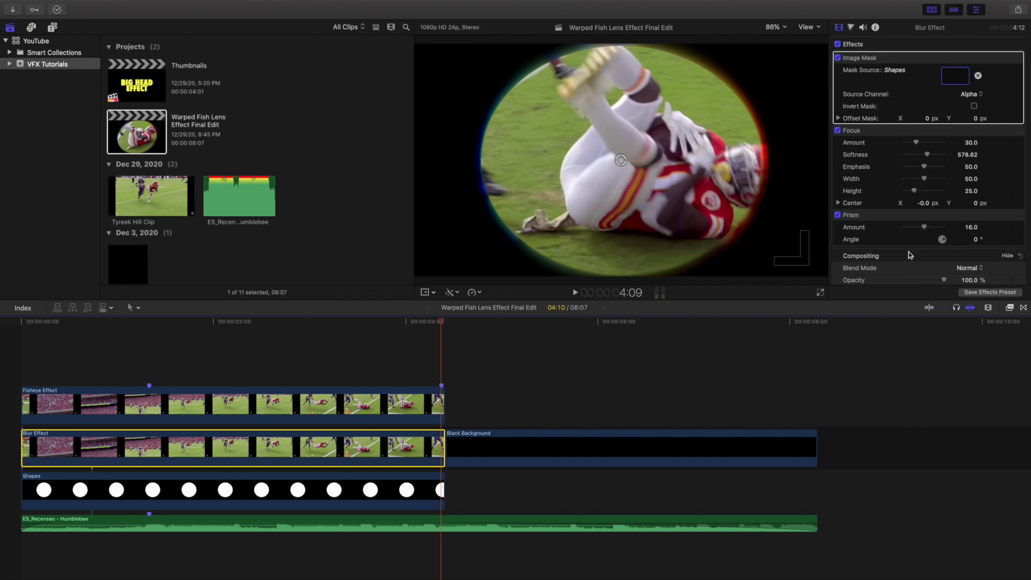
scroll(910, 255, "down", 5)
left_click(26, 390)
key("Home")
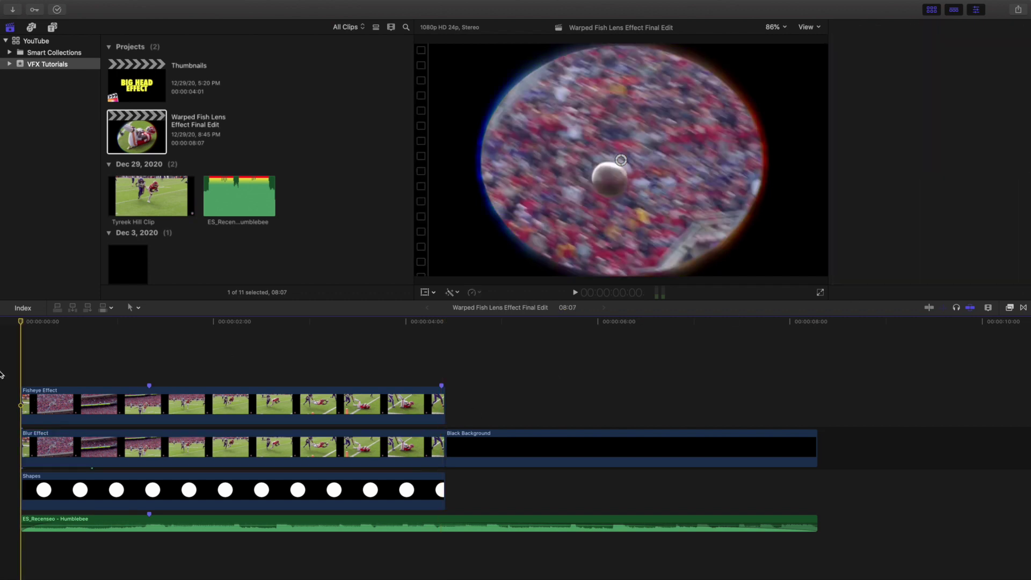
key("space")
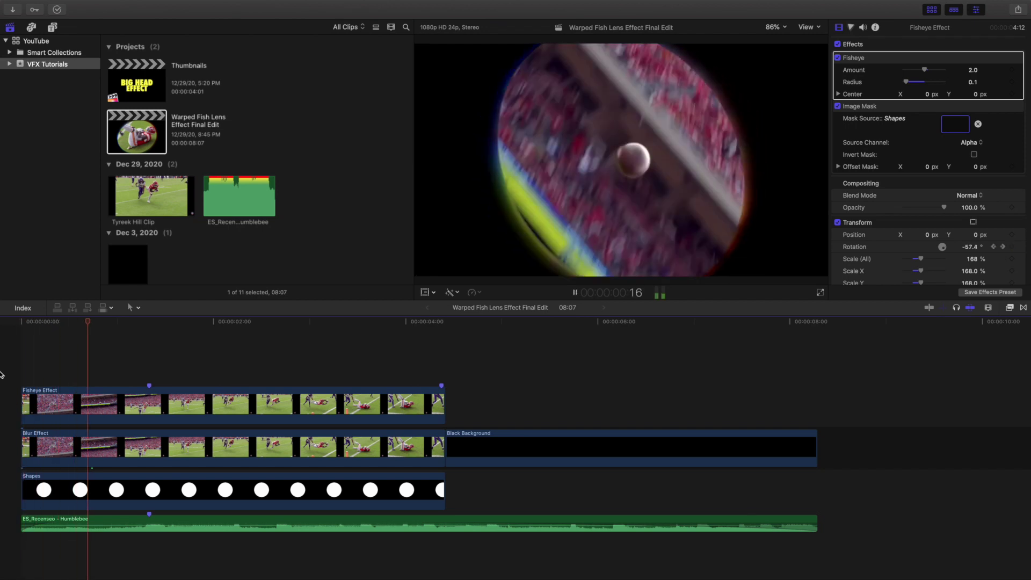
key("space")
key("Home")
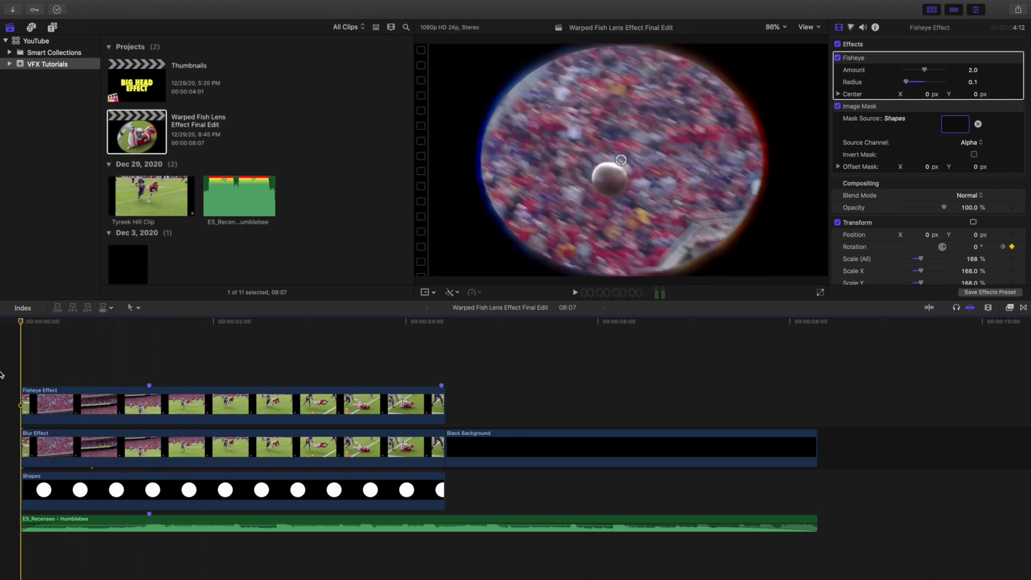
key("space")
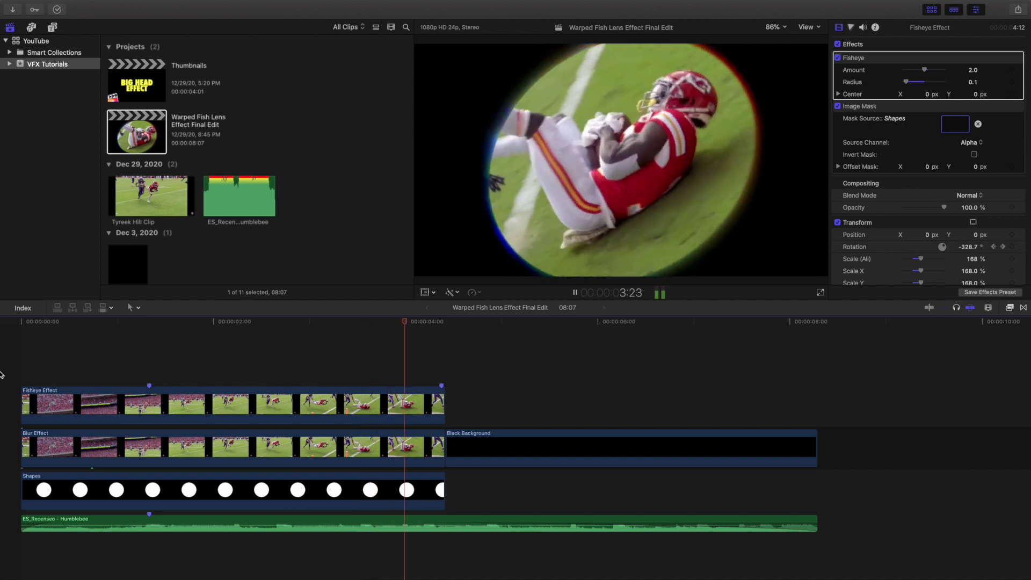
key("space")
key("Home")
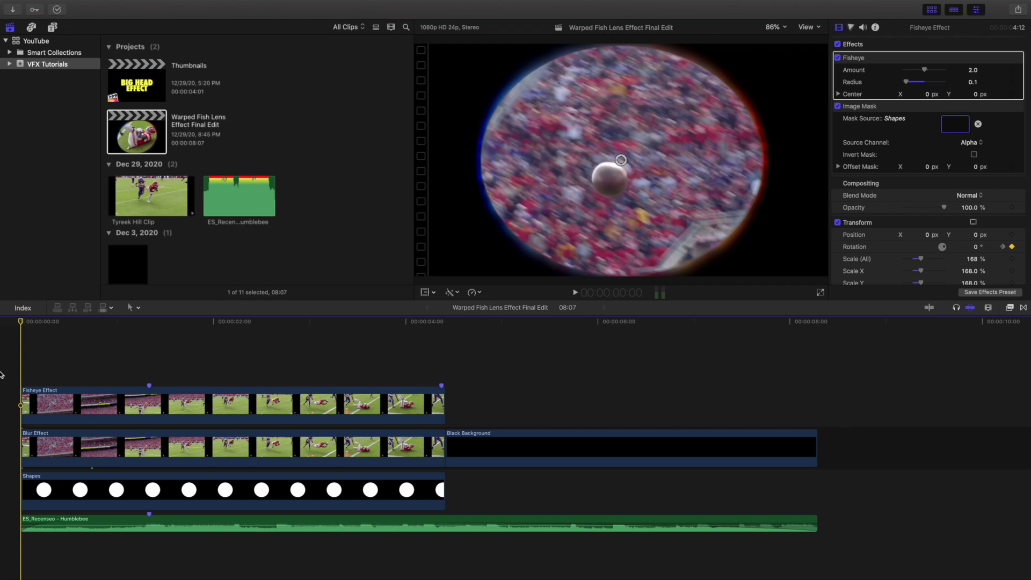
key("space")
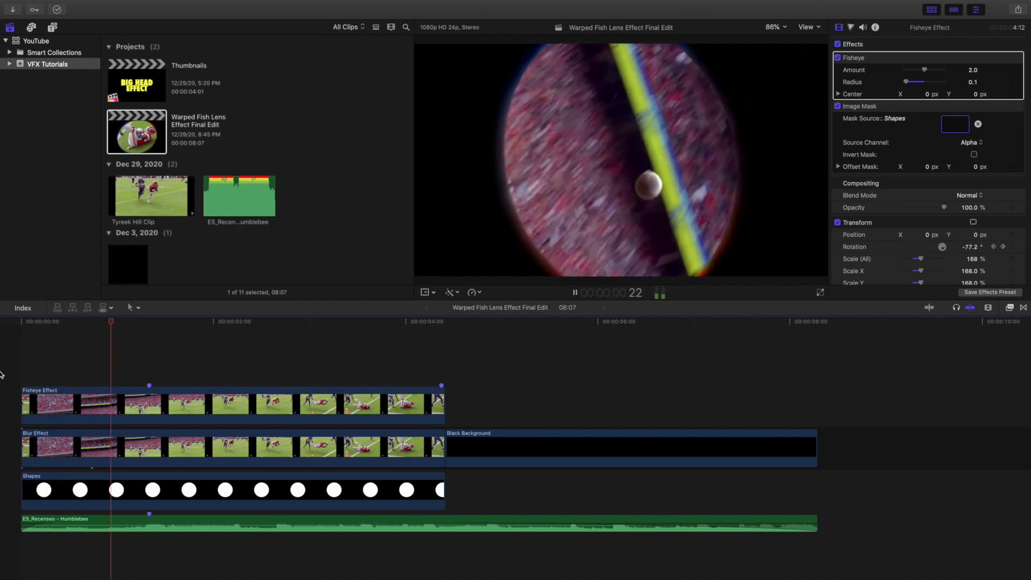
key("space")
key("Home")
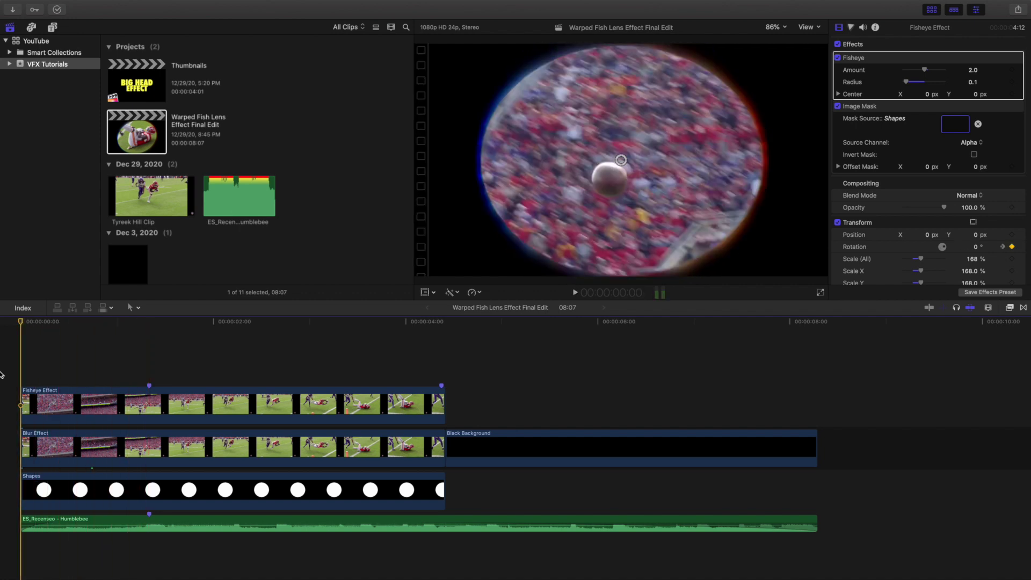
key("space")
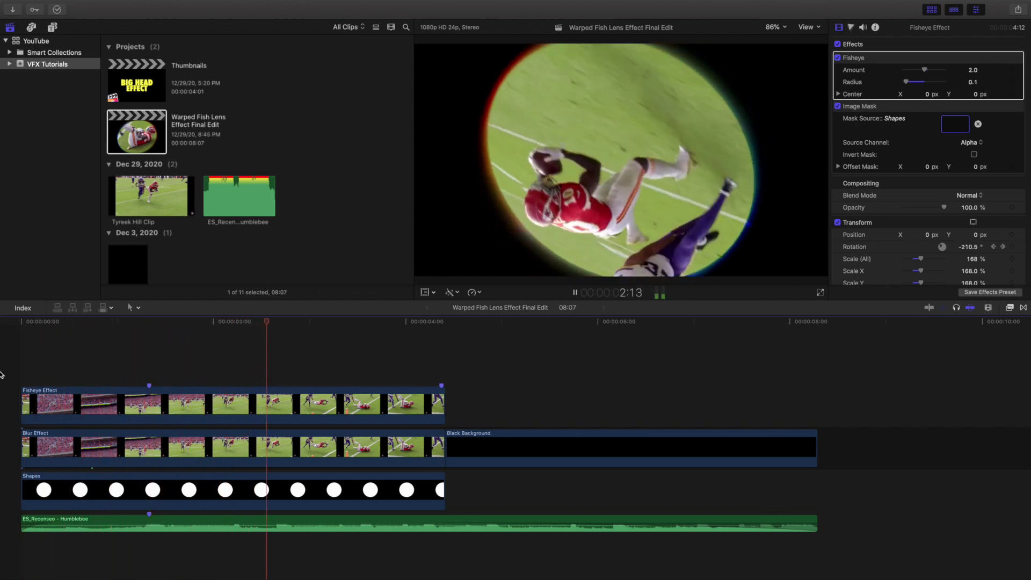
key("space")
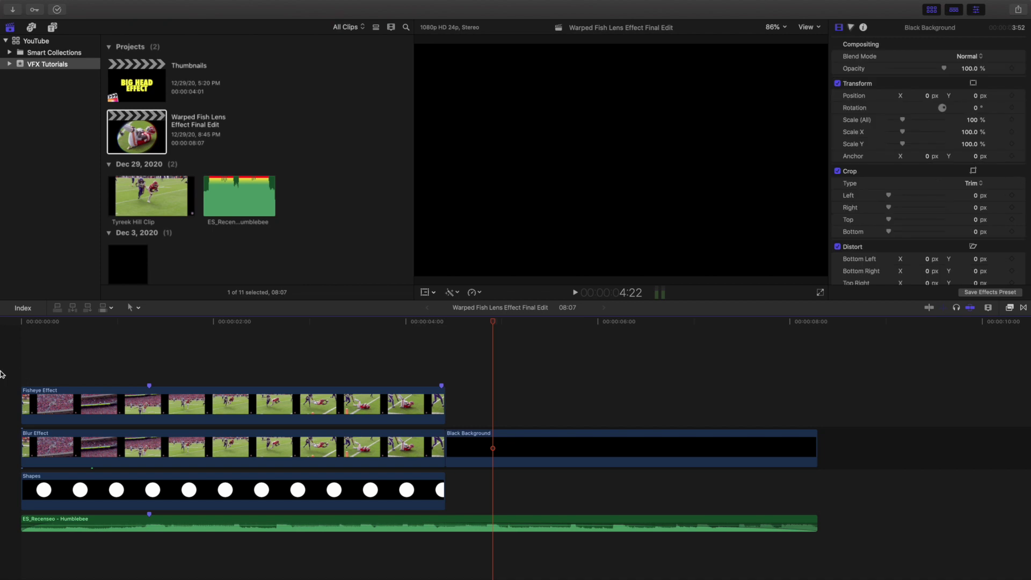
key("Home")
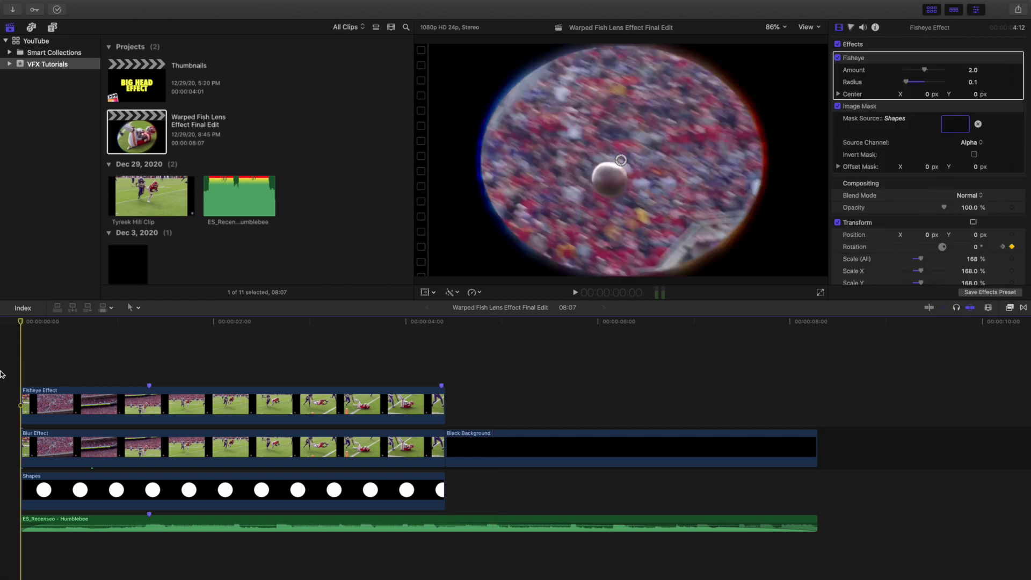